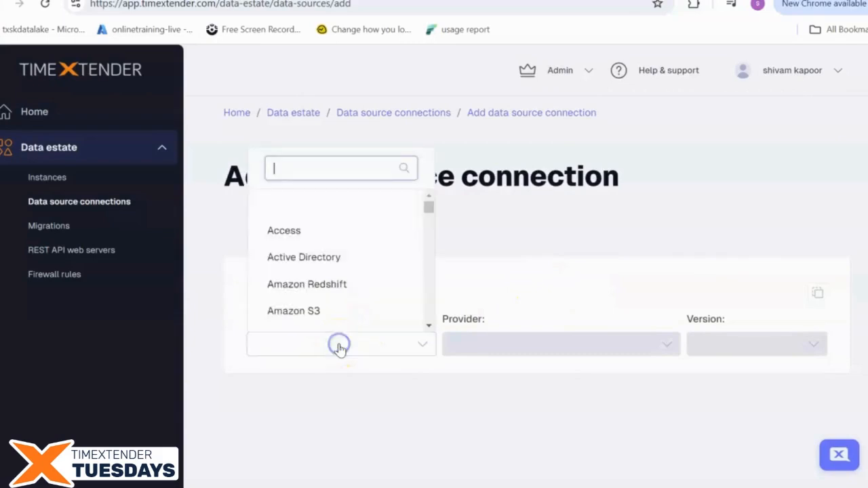
# Choose REST as the data source type and name the connection Football API
pyautogui.write('RES')
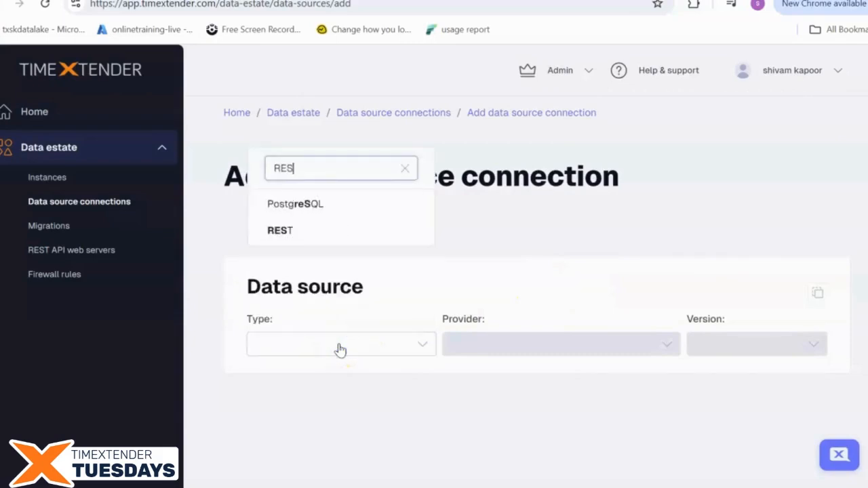
pyautogui.write('R')
pyautogui.press('BackSpace')
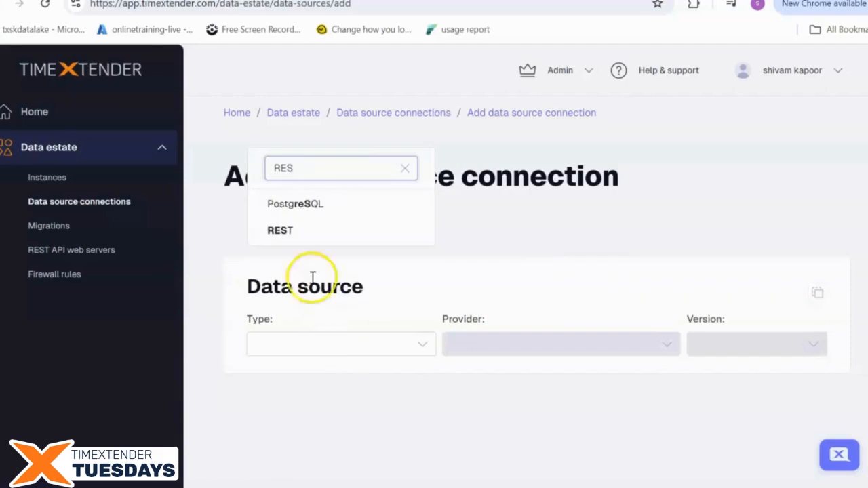
pyautogui.click(298, 231)
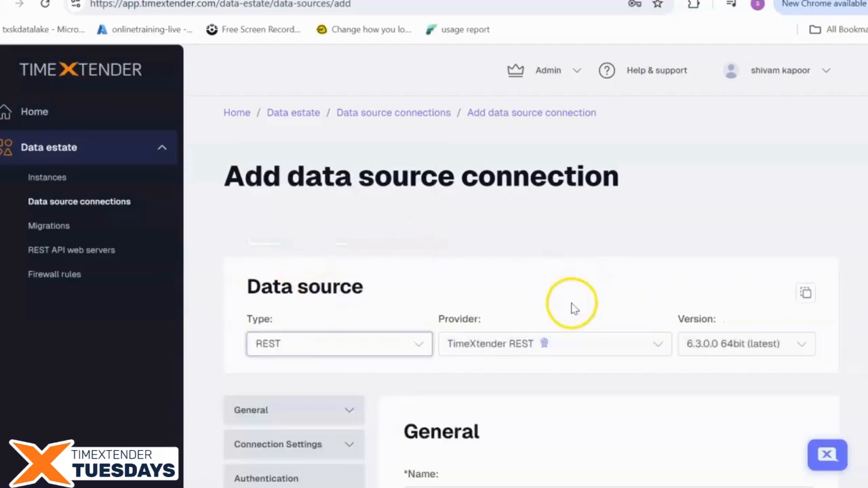
pyautogui.scroll(-2, 651, 285)
pyautogui.click(508, 348)
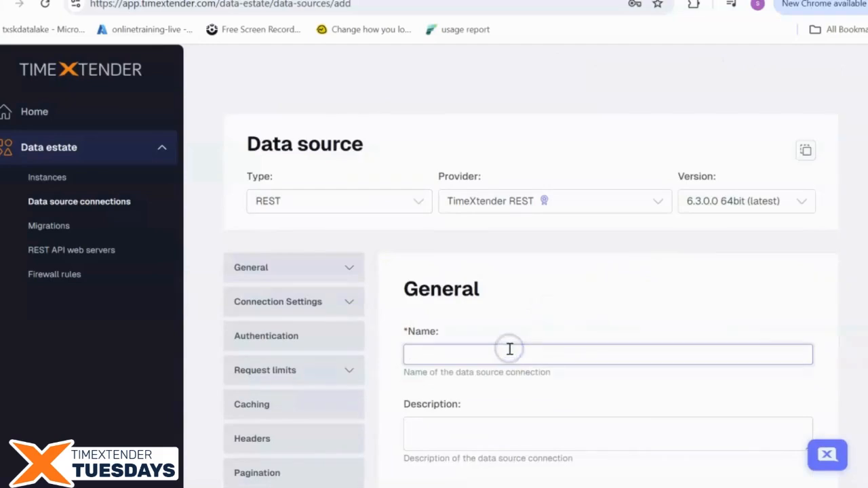
pyautogui.write('Football API')
pyautogui.scroll(-5, 515, 360)
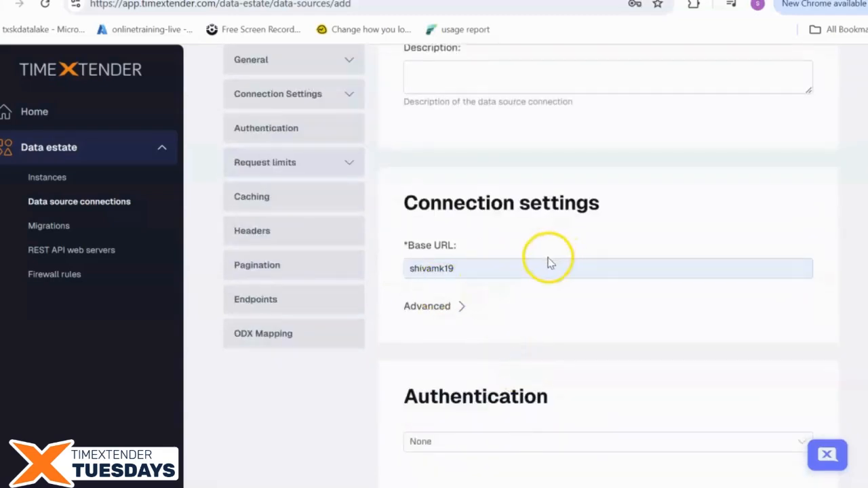
pyautogui.click(533, 269)
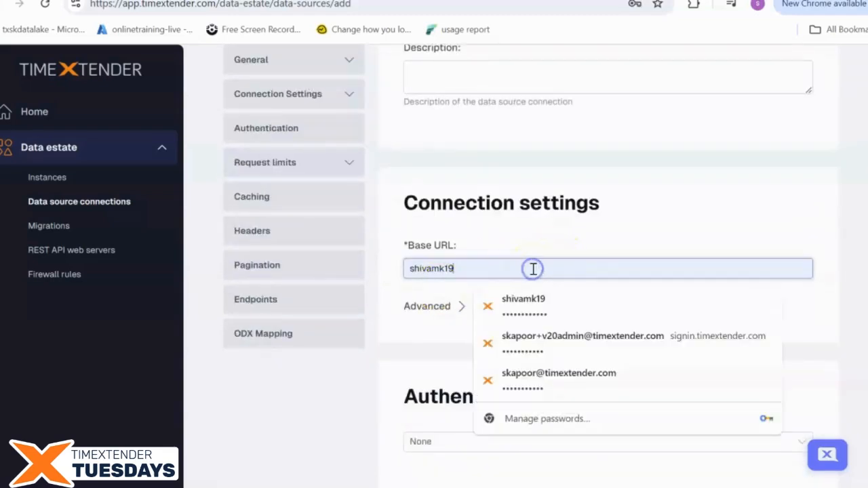
pyautogui.press('BackSpace')
pyautogui.press('BackSpace')
pyautogui.press('BackSpace')
pyautogui.press('BackSpace')
pyautogui.press('BackSpace')
pyautogui.press('BackSpace')
pyautogui.press('BackSpace')
pyautogui.press('BackSpace')
pyautogui.press('BackSpace')
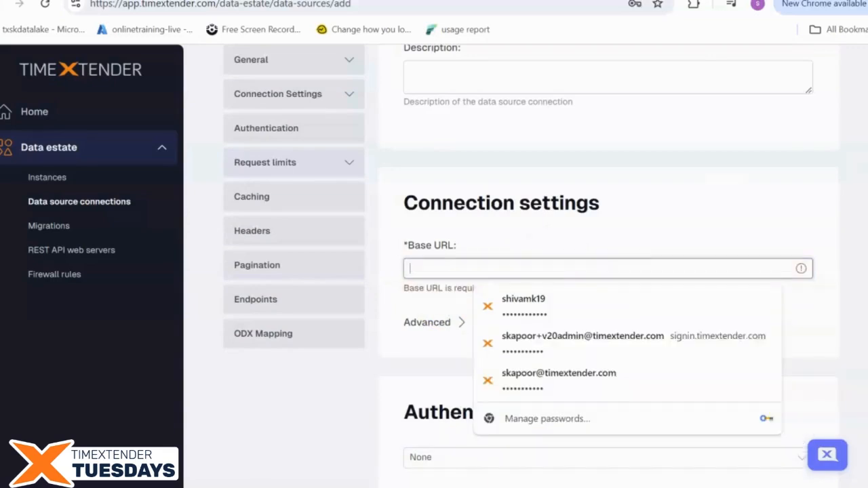
pyautogui.hotkey('alt', 'Tab')
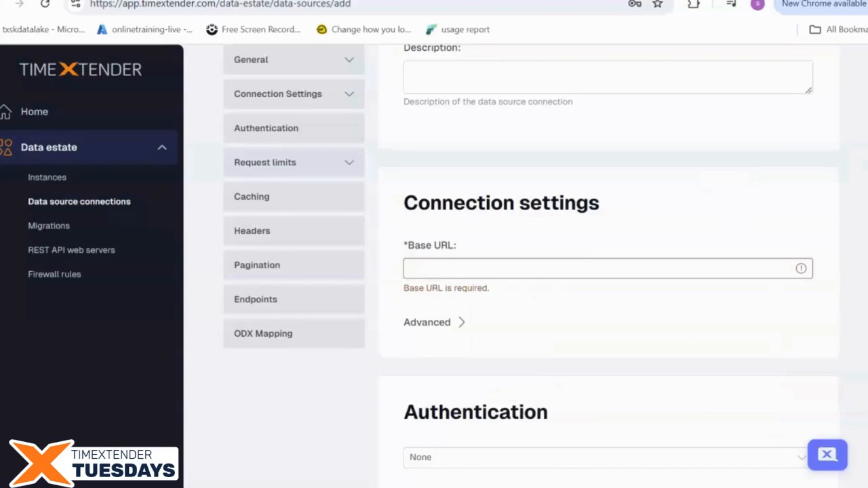
pyautogui.click(529, 267)
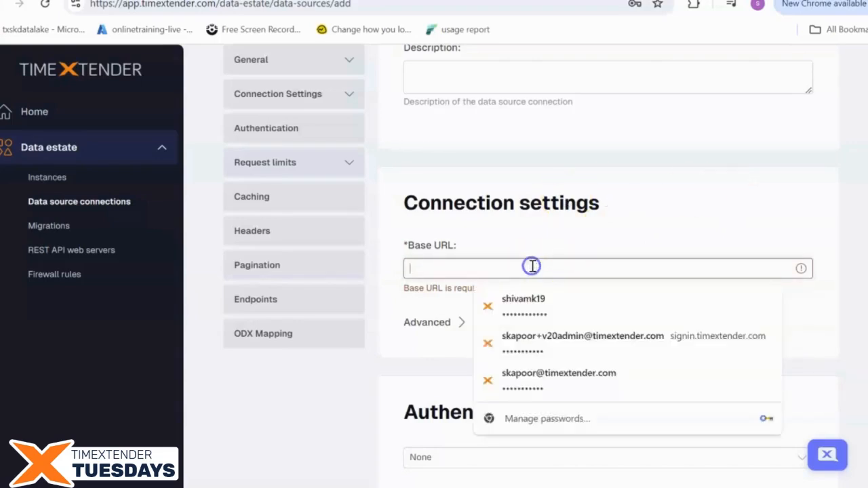
pyautogui.write('https://api.collegefootballdata.com')
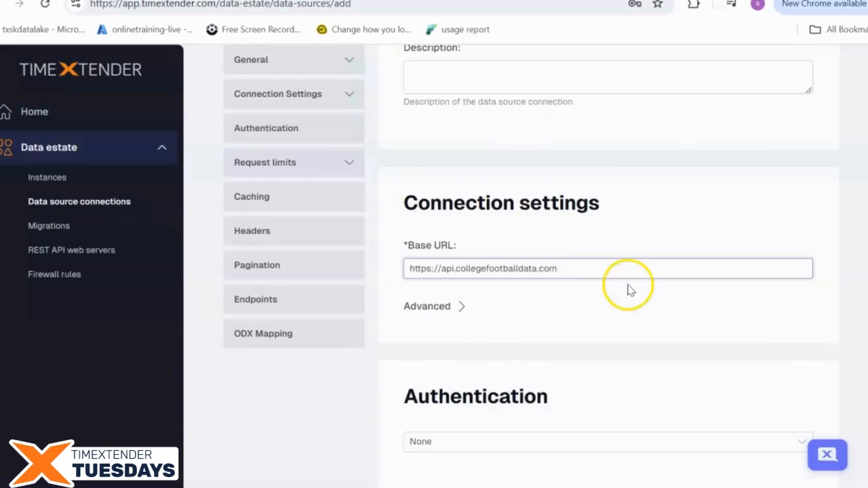
pyautogui.scroll(-2, 622, 291)
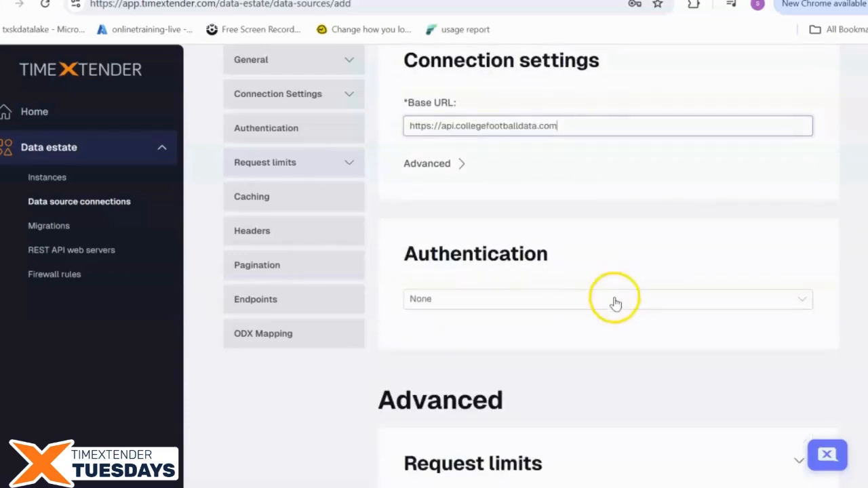
# Switch authentication from None to Bearer and paste in the API's bearer token
pyautogui.click(613, 301)
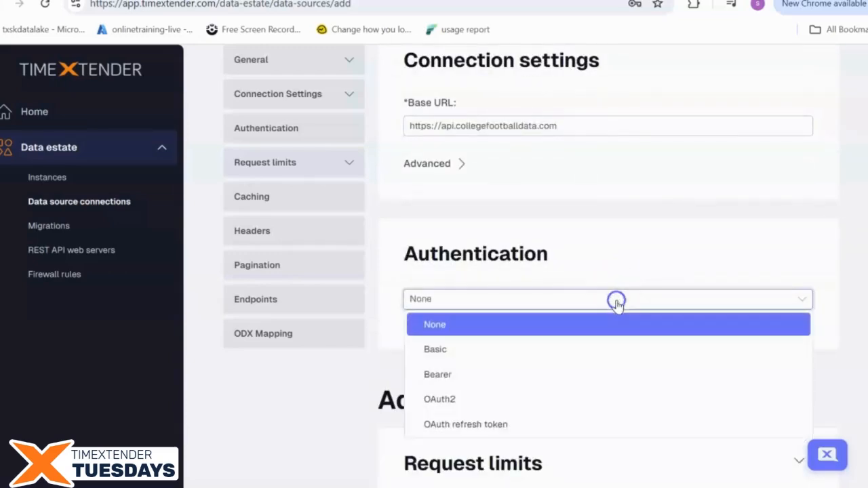
pyautogui.click(624, 371)
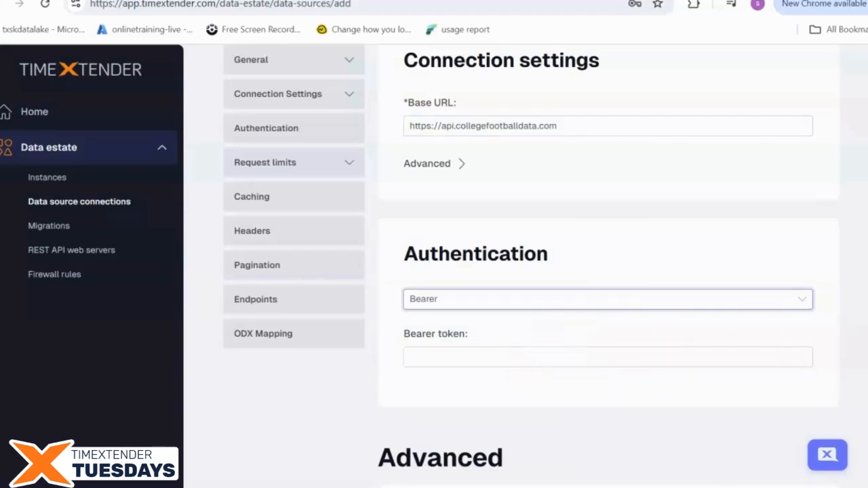
pyautogui.click(775, 356)
pyautogui.hotkey('ctrl', 'v')
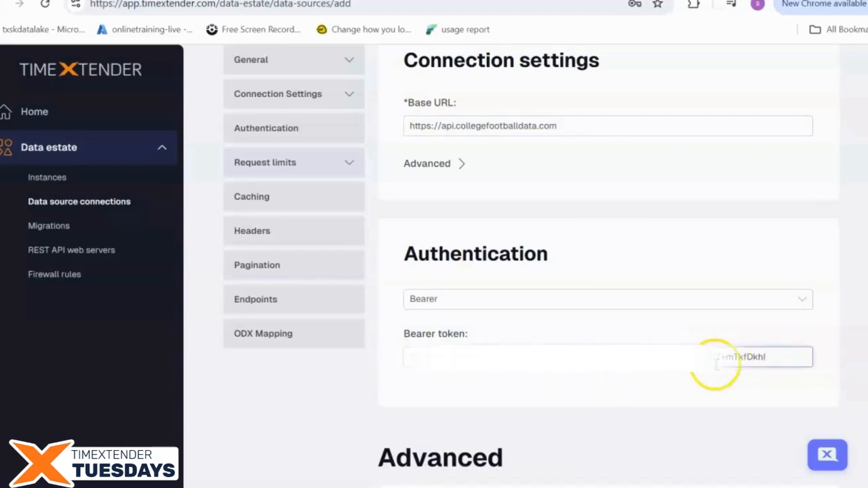
pyautogui.scroll(-2, 644, 368)
pyautogui.scroll(-1, 663, 393)
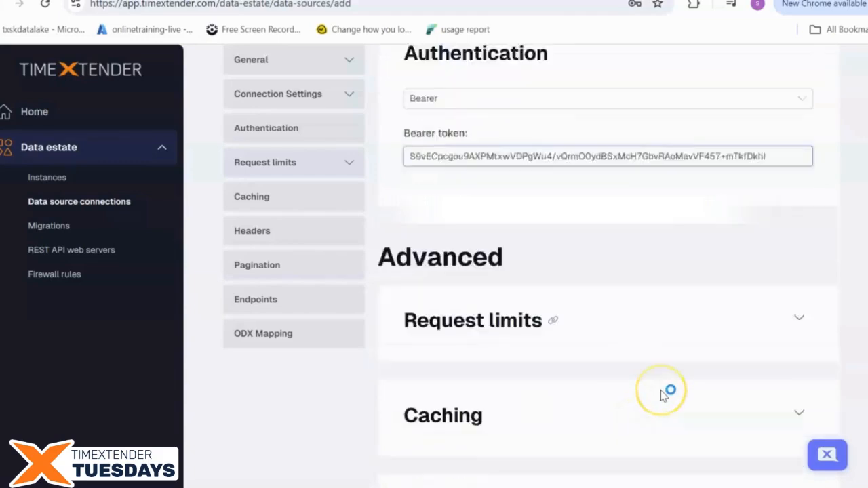
pyautogui.scroll(-3, 663, 395)
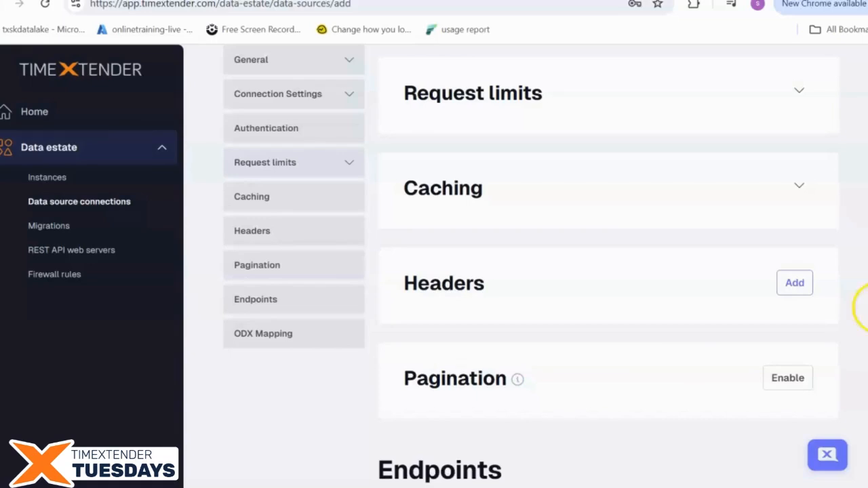
# Add a teams endpoint described as 'Conference teams'
pyautogui.scroll(-3, 516, 305)
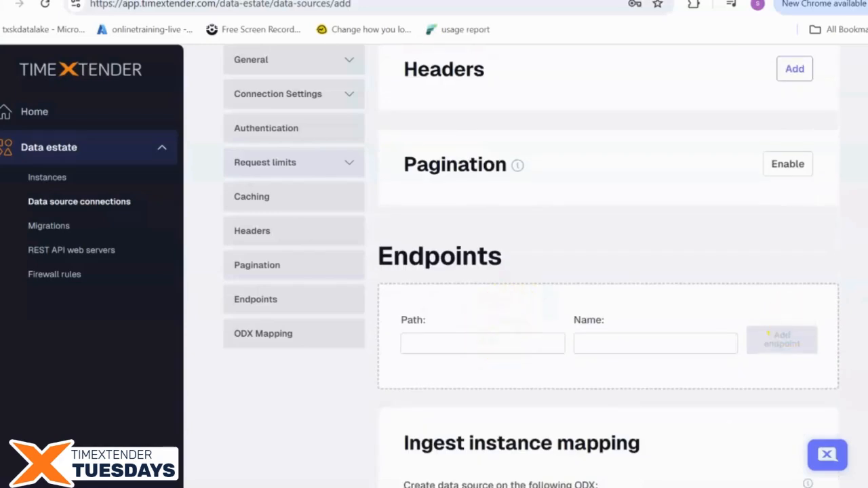
pyautogui.click(535, 350)
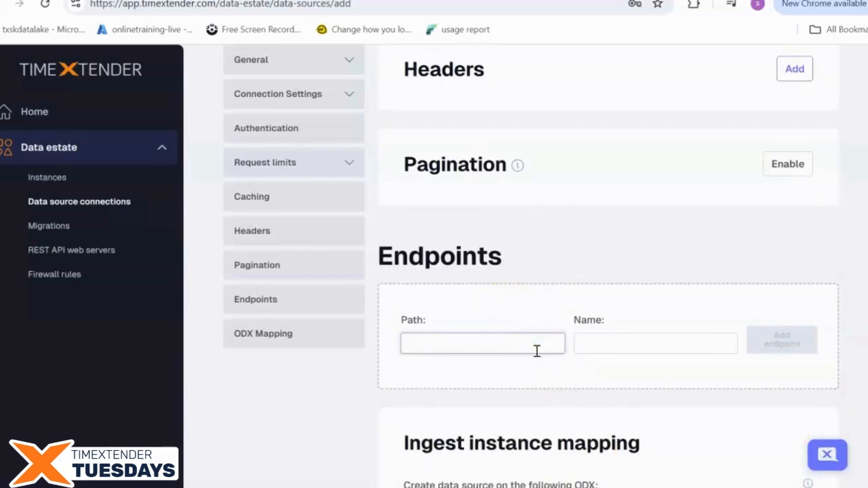
pyautogui.write('teams')
pyautogui.click(660, 350)
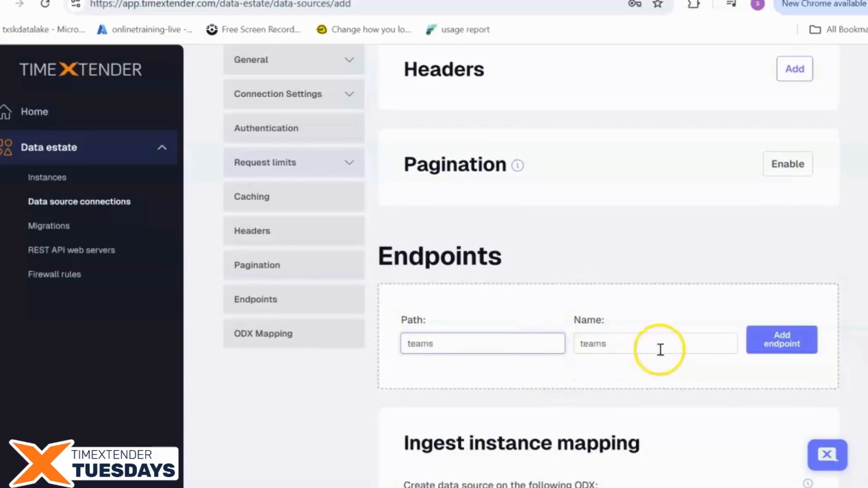
pyautogui.click(766, 350)
pyautogui.scroll(-2, 565, 378)
pyautogui.click(565, 378)
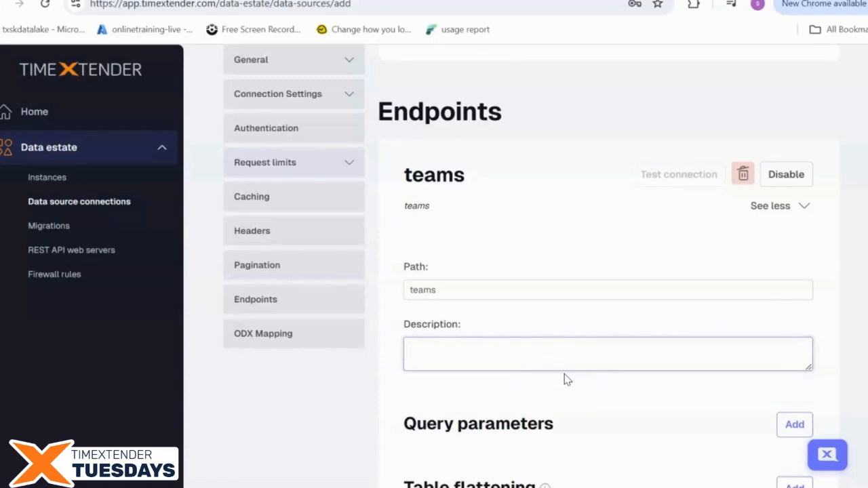
pyautogui.write('Conference teams')
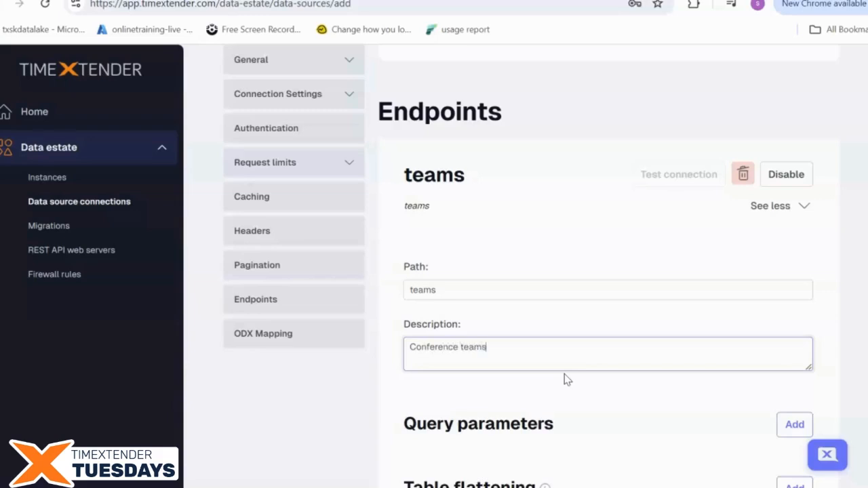
pyautogui.scroll(-2, 567, 380)
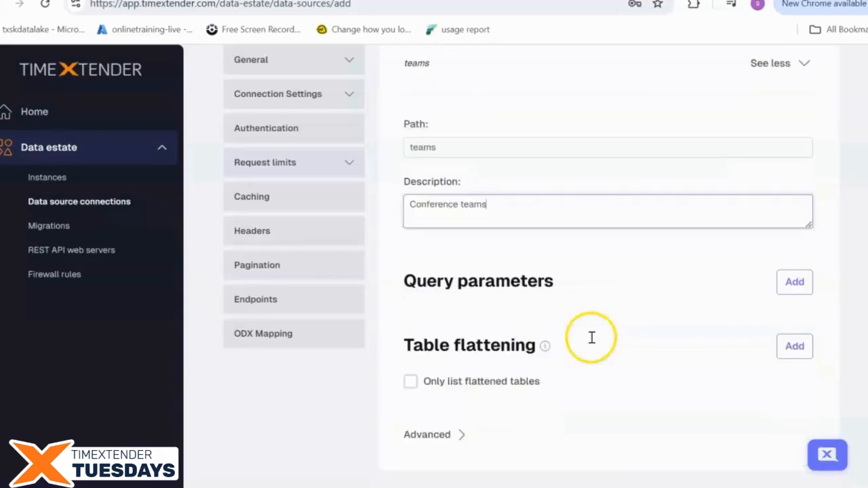
# Give the teams endpoint a query parameter Conference with value Big Ten
pyautogui.click(808, 299)
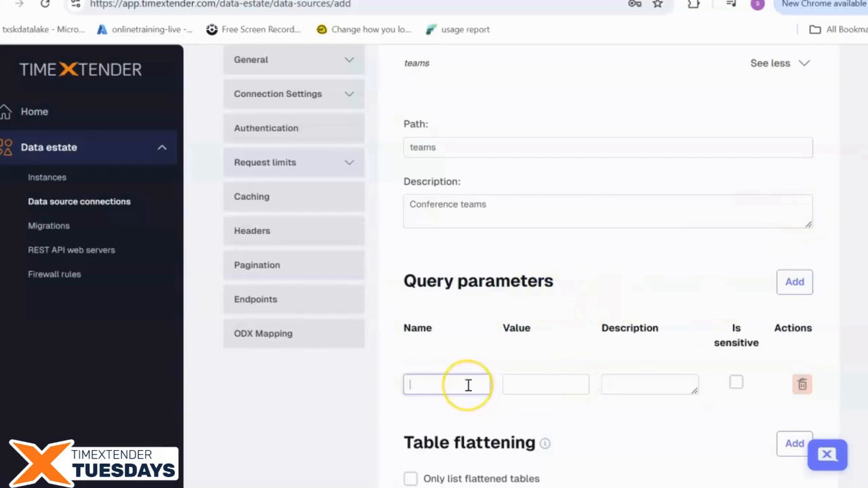
pyautogui.write('Conferenec')
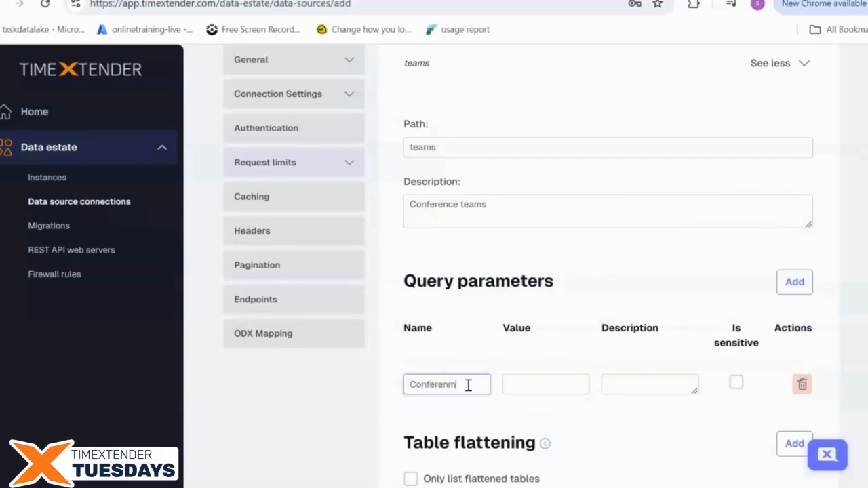
pyautogui.press('BackSpace')
pyautogui.press('BackSpace')
pyautogui.write('ce')
pyautogui.press('Tab')
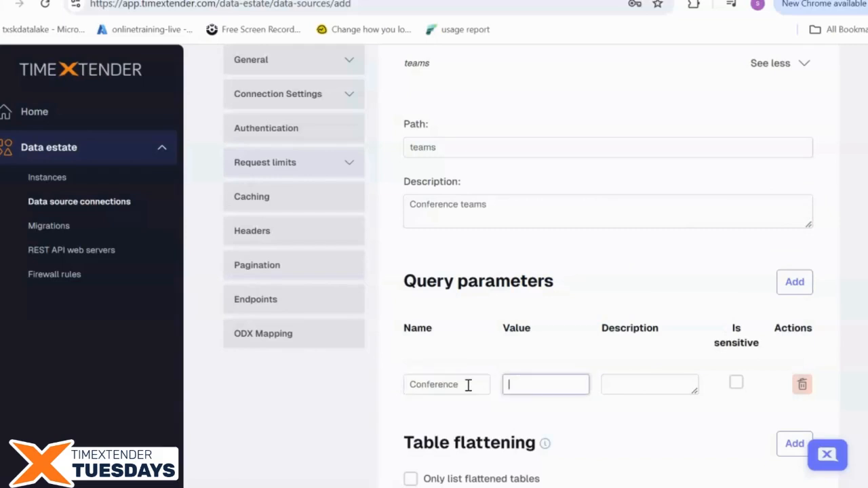
pyautogui.write('Big Ten')
pyautogui.scroll(-3, 786, 249)
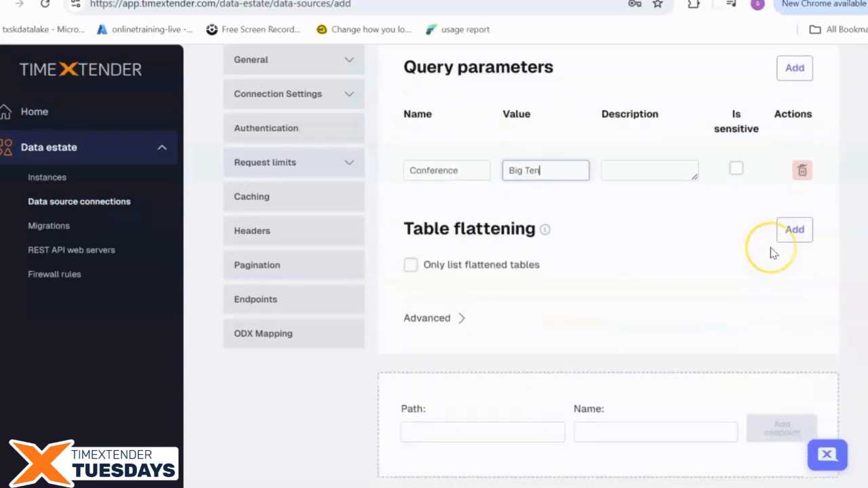
pyautogui.scroll(-1, 770, 254)
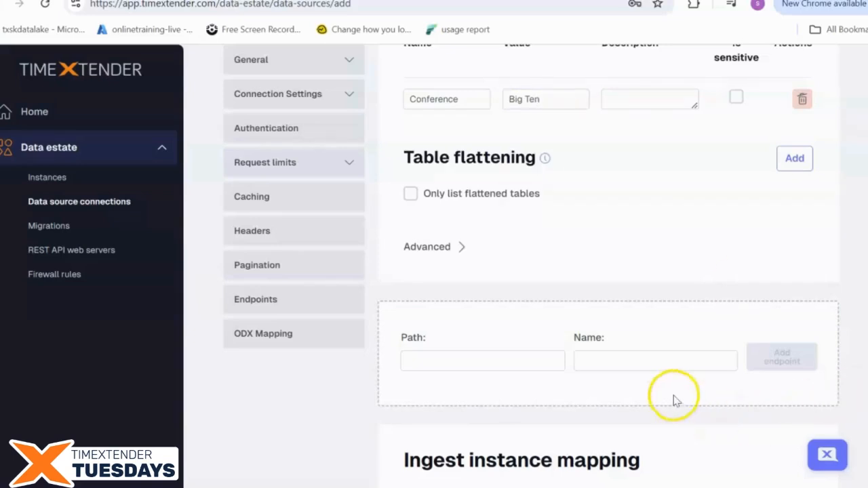
# Add a roster endpoint with the description 'Roster info'
pyautogui.click(527, 354)
pyautogui.write('roster')
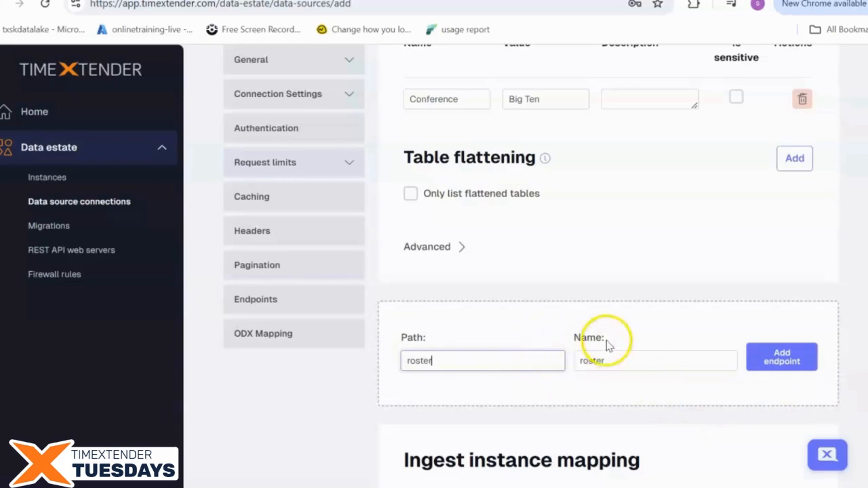
pyautogui.scroll(-2, 604, 345)
pyautogui.click(771, 217)
pyautogui.scroll(-2, 591, 255)
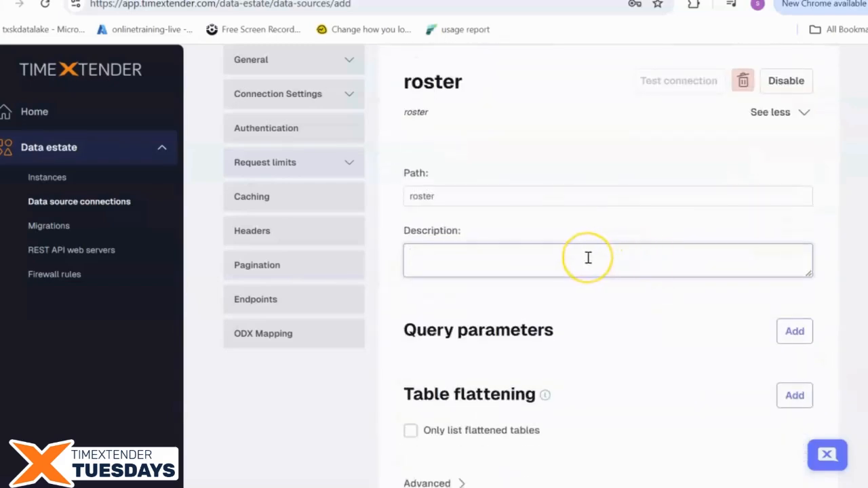
pyautogui.write('Roster info')
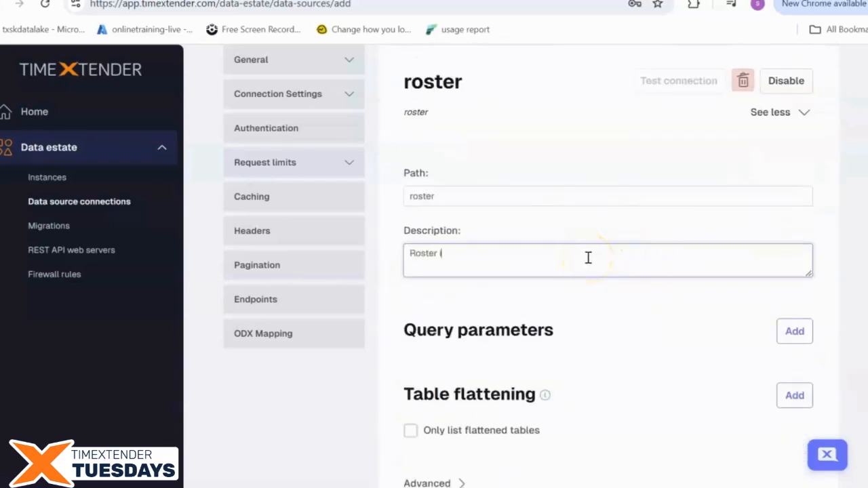
pyautogui.click(611, 249)
# Add roster query parameters Team = Michigan and Year = 2023
pyautogui.click(793, 330)
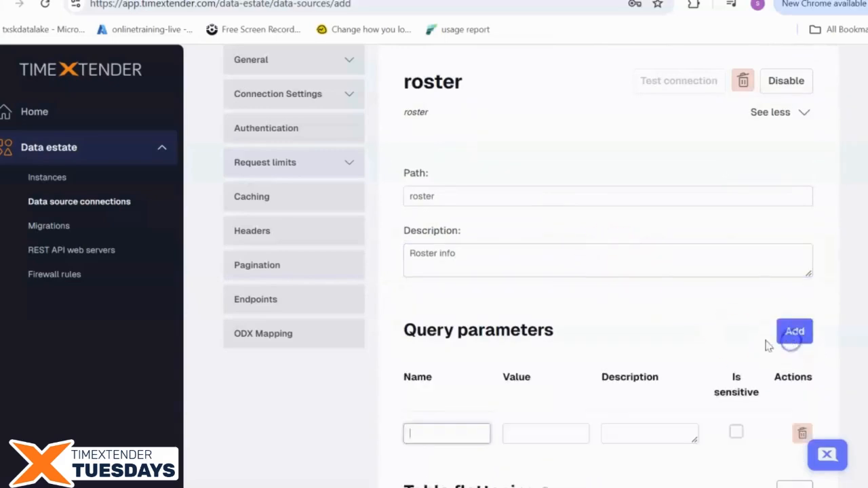
pyautogui.scroll(-2, 556, 331)
pyautogui.write('Team')
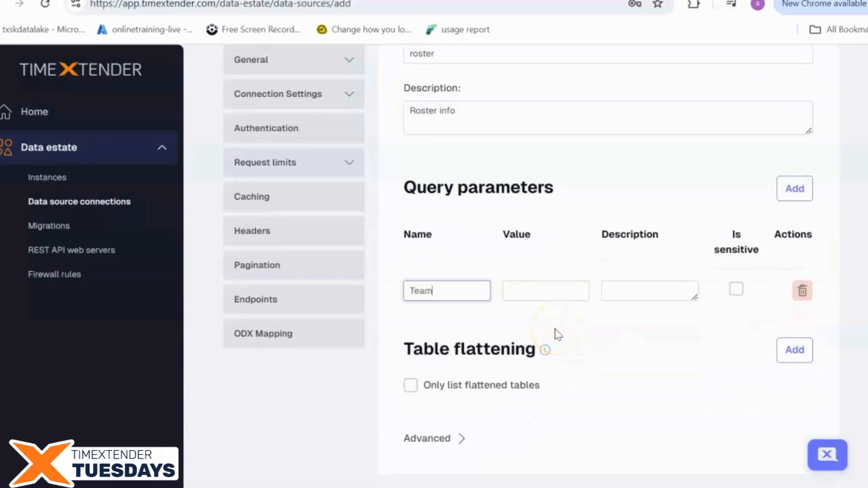
pyautogui.press('Tab')
pyautogui.write('M')
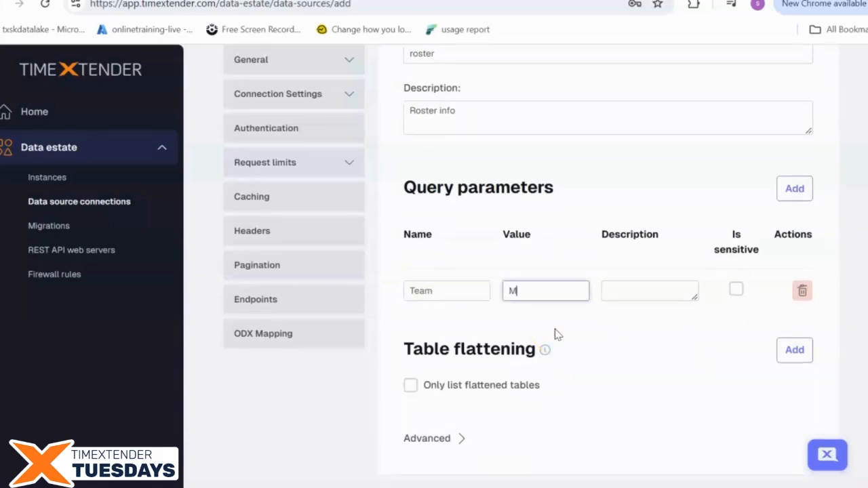
pyautogui.write('ichigan')
pyautogui.click(793, 197)
pyautogui.click(470, 314)
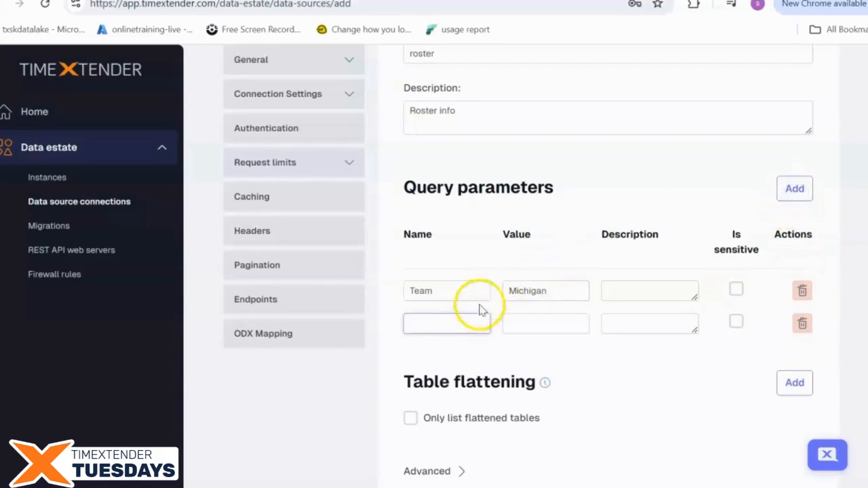
pyautogui.write('Year')
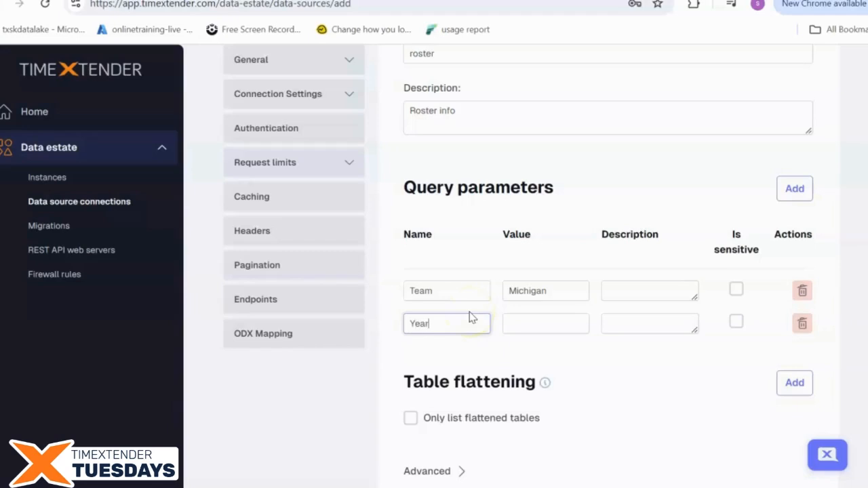
pyautogui.press('Tab')
pyautogui.write('202')
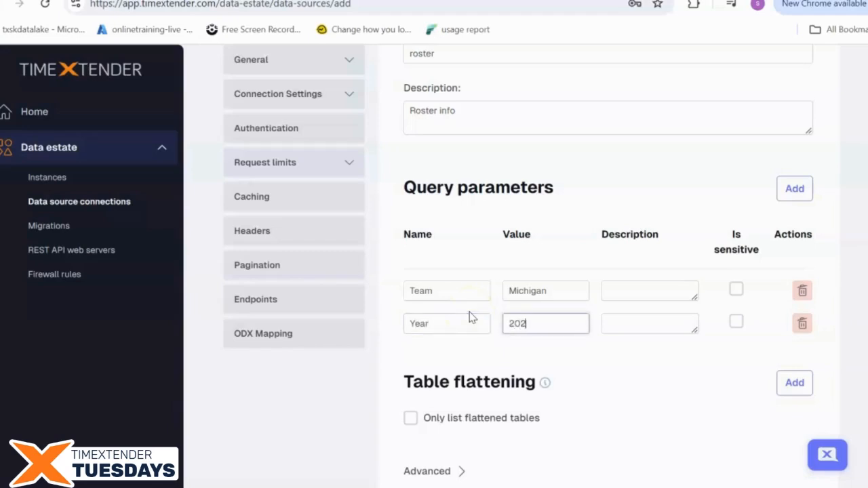
pyautogui.write('3')
pyautogui.click(662, 271)
pyautogui.scroll(-1, 662, 272)
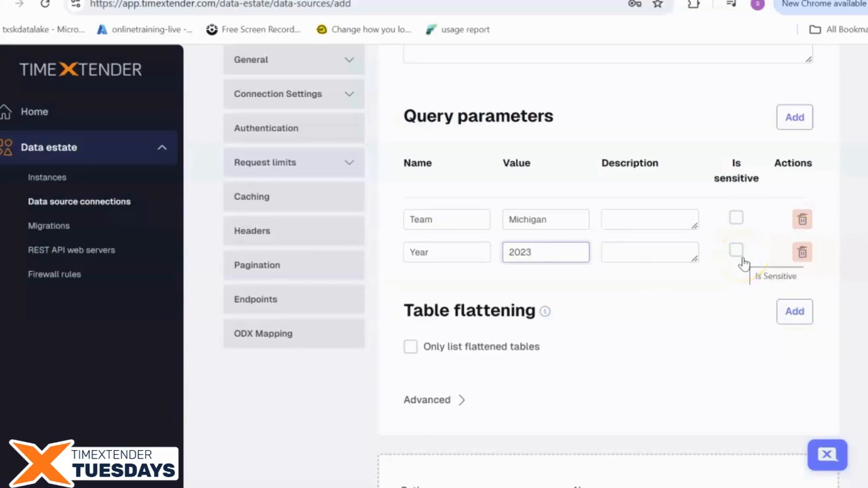
pyautogui.scroll(-1, 743, 262)
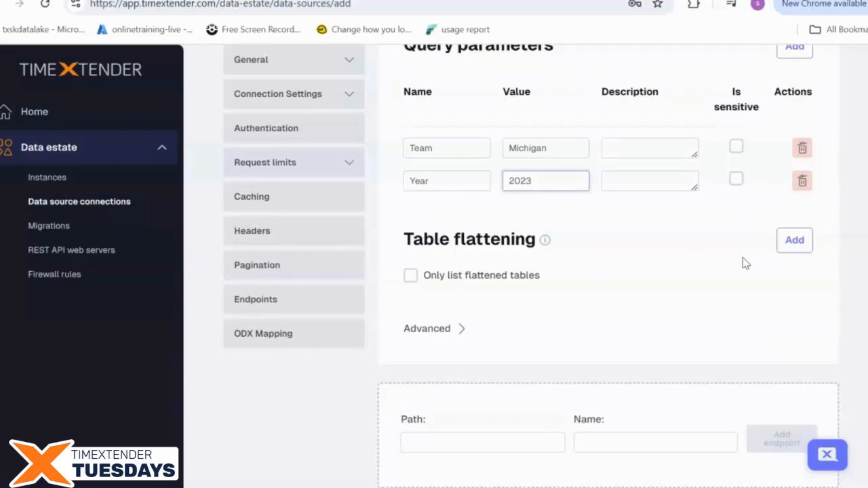
pyautogui.scroll(-1, 744, 262)
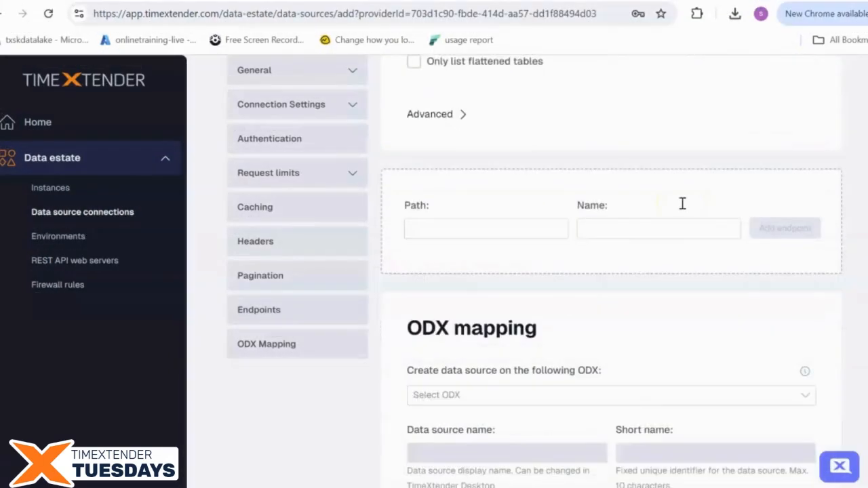
# Map the source onto the ODX instance with the suggested Football API names and add it
pyautogui.scroll(-2, 681, 203)
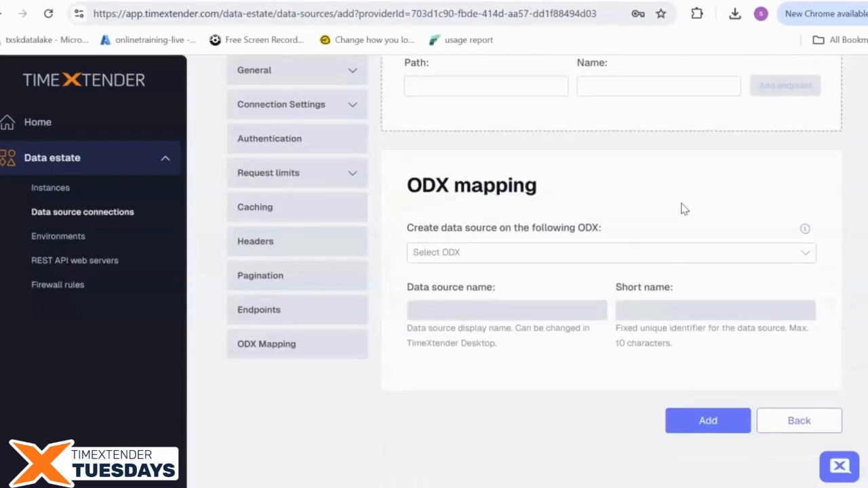
pyautogui.click(661, 255)
pyautogui.click(645, 276)
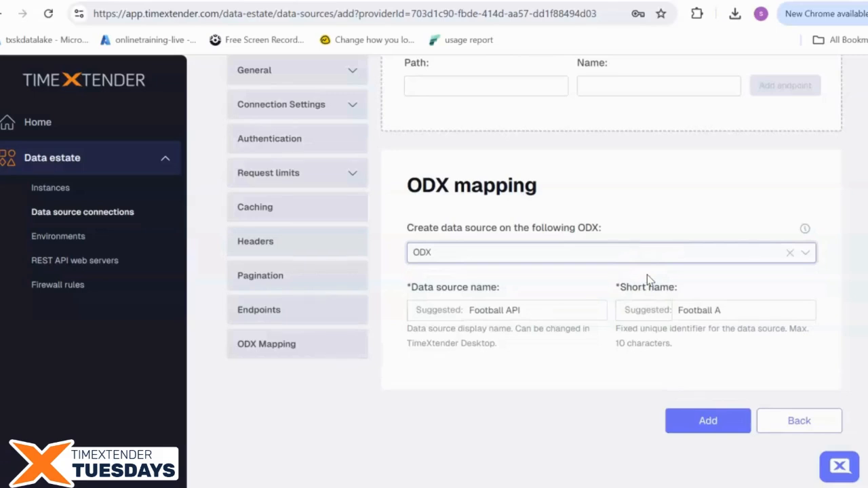
pyautogui.click(709, 421)
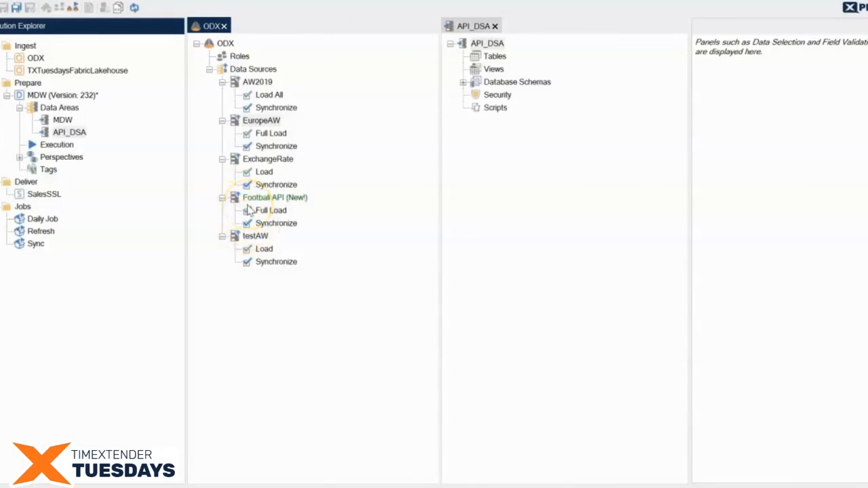
# Execute Synchronize and then Full Load for the Football API source in the ODX
pyautogui.rightClick(286, 223)
pyautogui.click(323, 264)
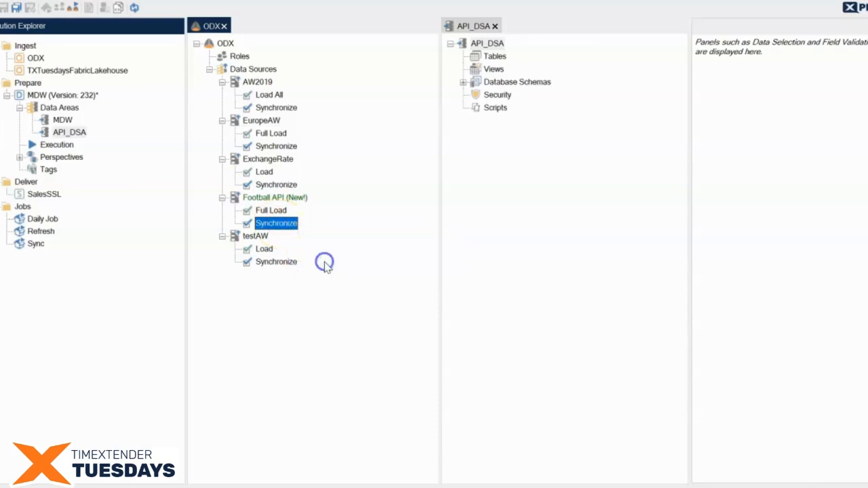
pyautogui.rightClick(278, 214)
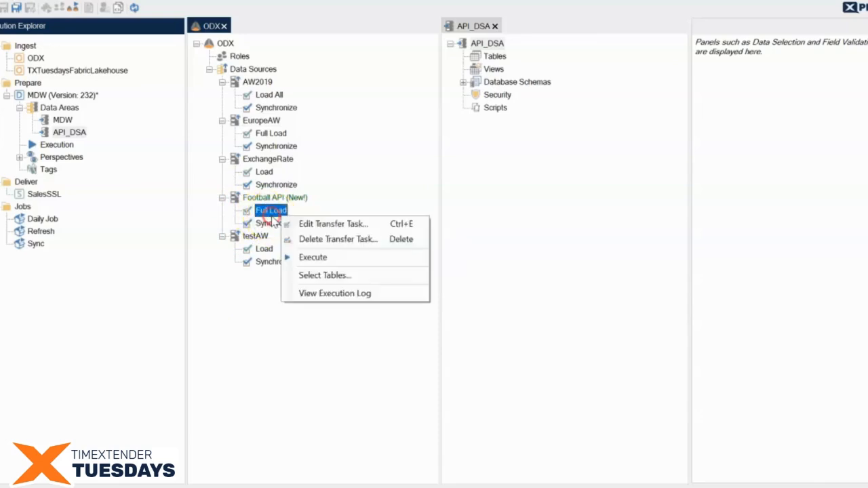
pyautogui.click(308, 257)
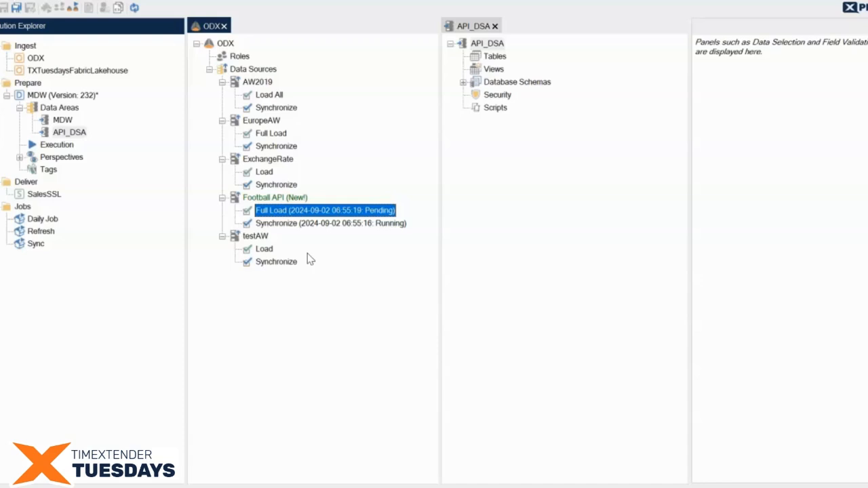
pyautogui.click(470, 398)
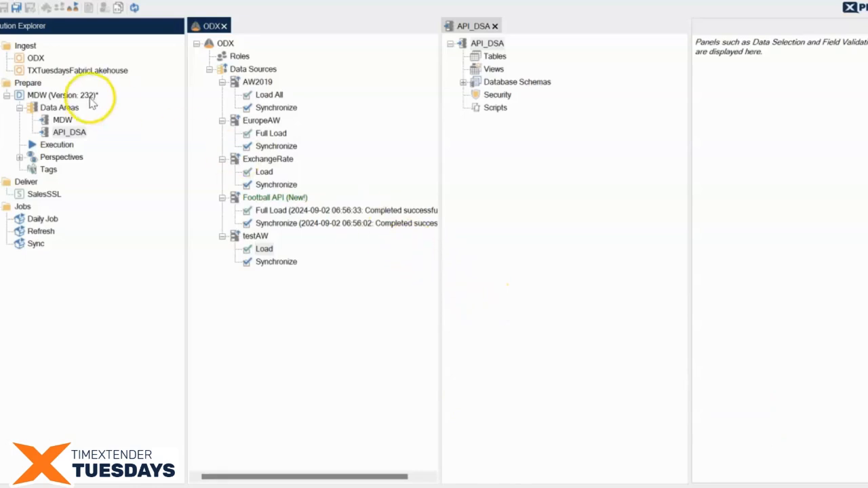
# List the ODX tables available from the Football API source
pyautogui.rightClick(41, 59)
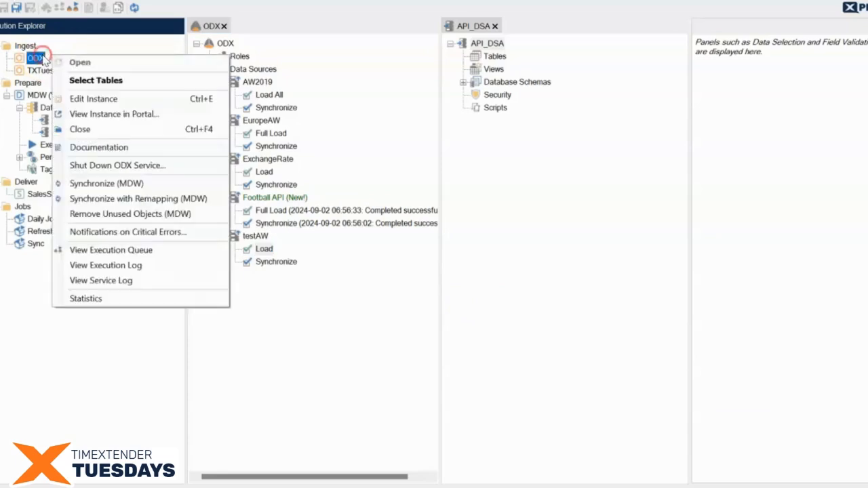
pyautogui.click(80, 82)
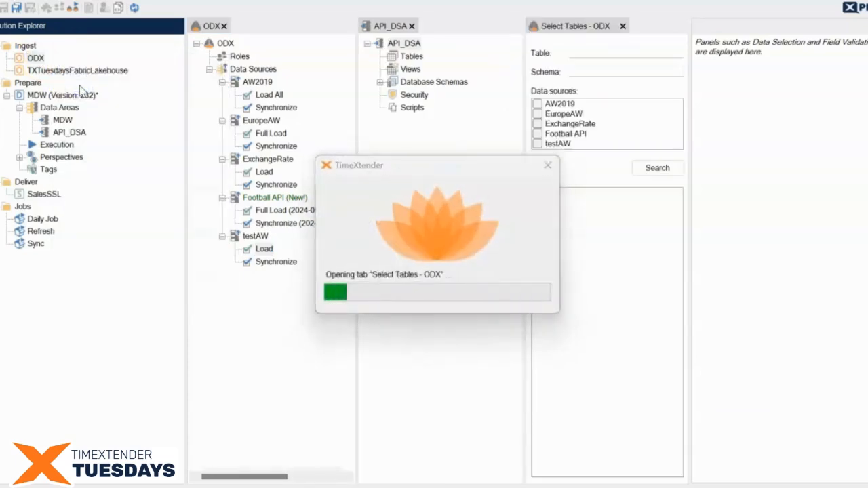
pyautogui.click(537, 134)
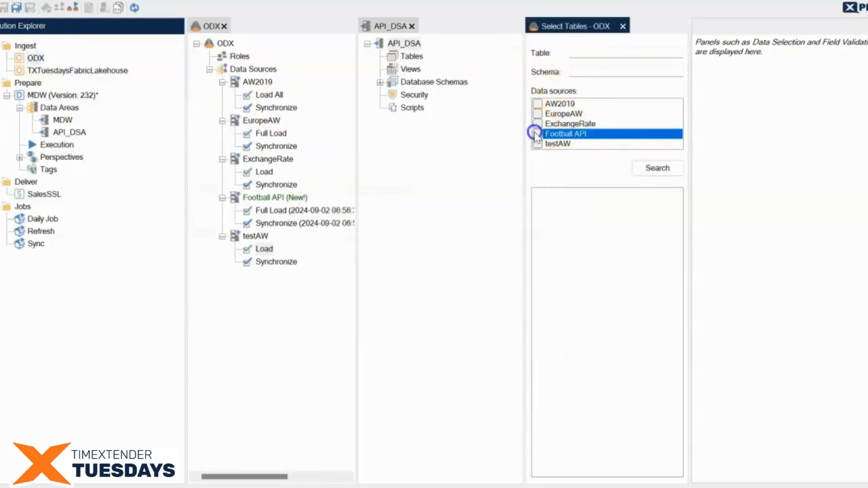
pyautogui.click(658, 169)
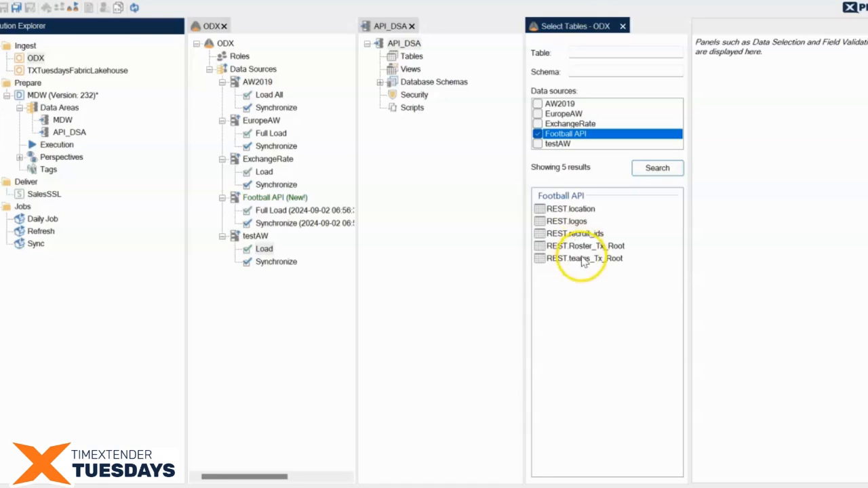
# Drag REST.teams_Tx_Root and REST.Roster_Tx_Root into the API_DSA Tables folder
pyautogui.click(583, 259)
pyautogui.moveTo(515, 160); pyautogui.dragTo(414, 59)
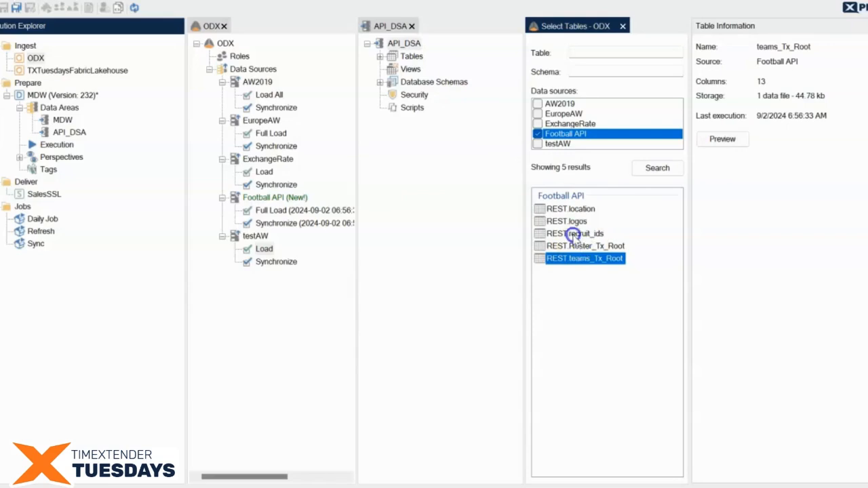
pyautogui.moveTo(575, 246); pyautogui.dragTo(411, 59)
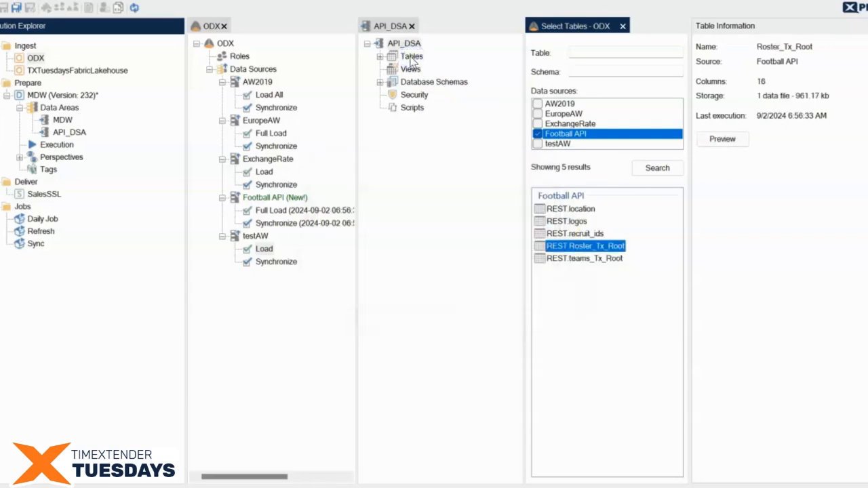
pyautogui.click(380, 57)
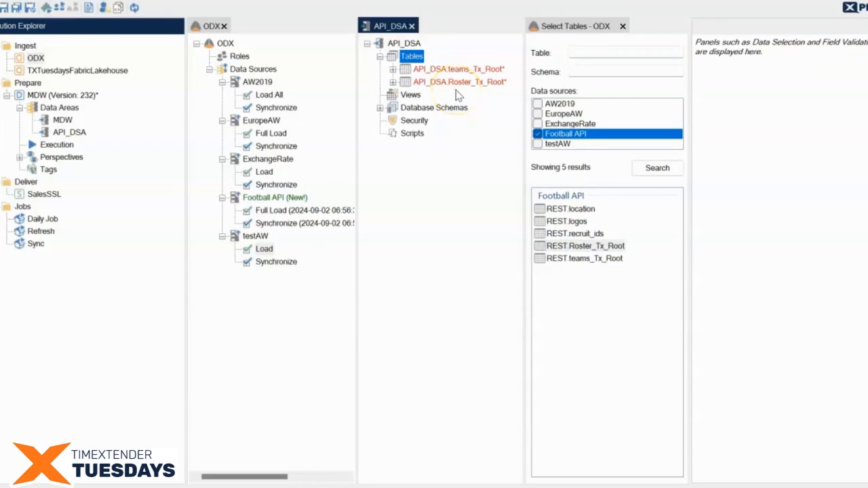
pyautogui.click(406, 43)
# Deploy and execute API_DSA, saving the instance, and close the dialog once all 18 tasks finish
pyautogui.rightClick(406, 43)
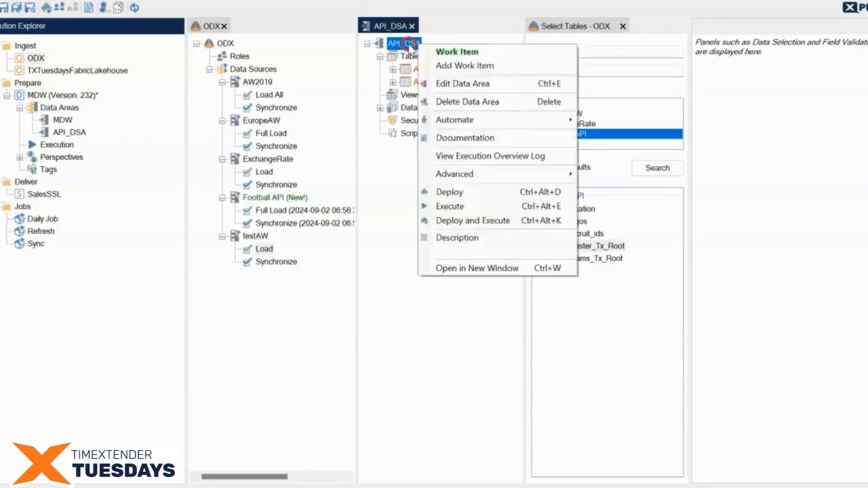
pyautogui.click(500, 220)
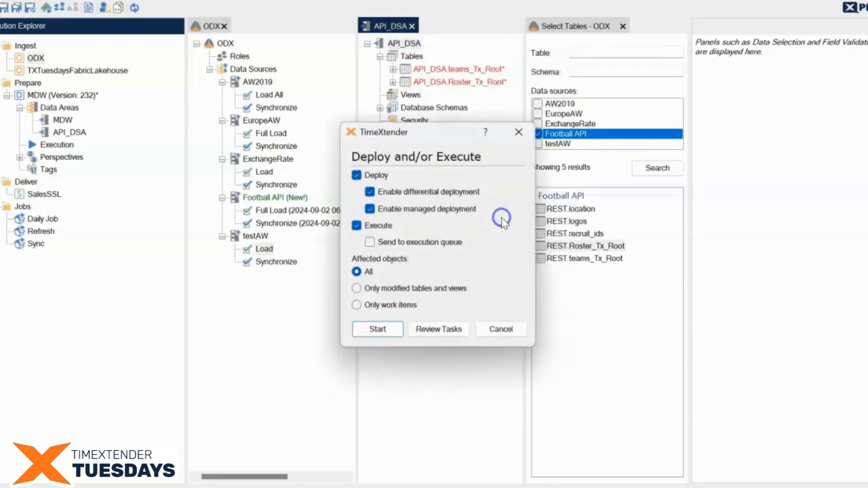
pyautogui.click(377, 328)
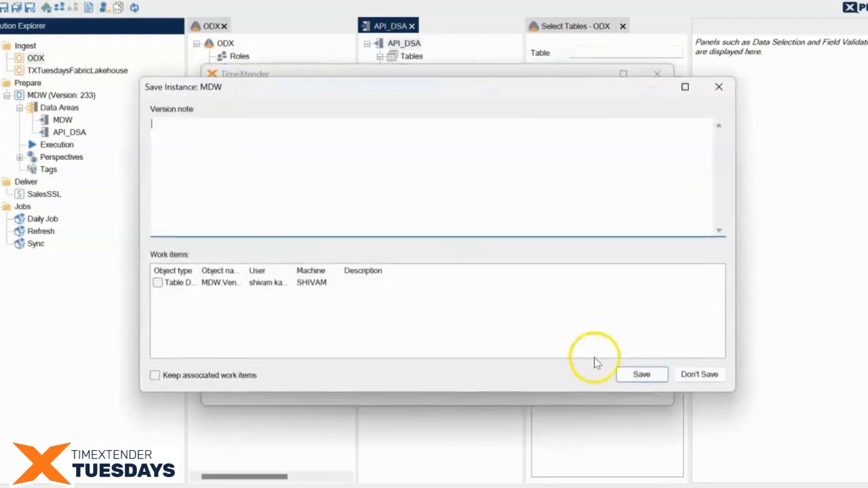
pyautogui.click(641, 374)
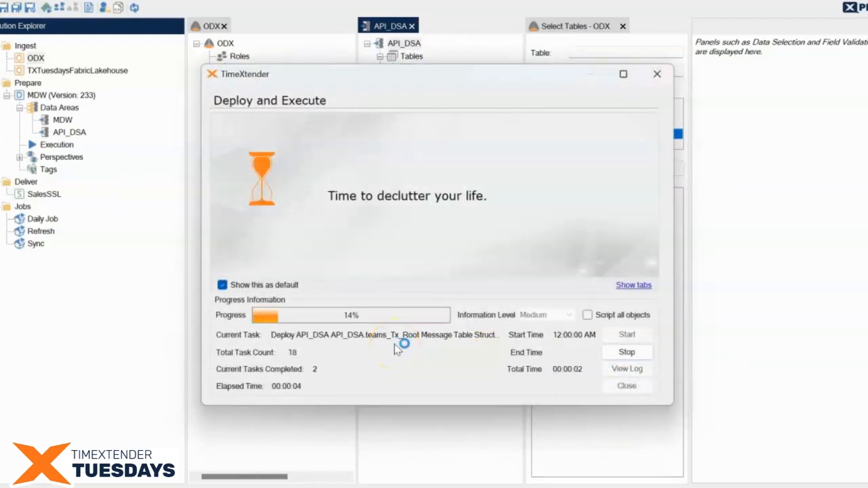
pyautogui.click(631, 285)
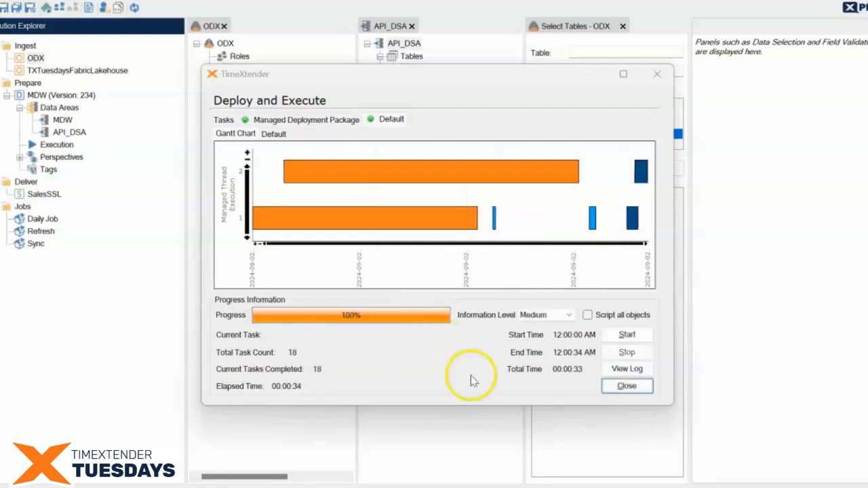
pyautogui.click(626, 385)
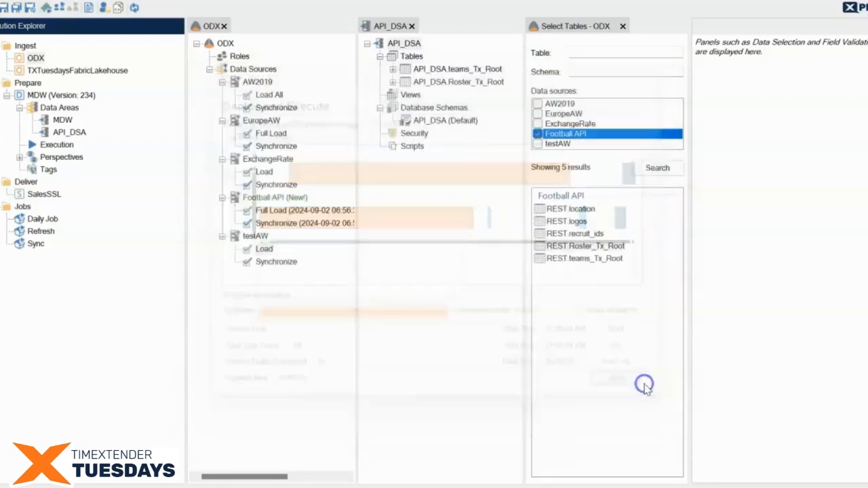
pyautogui.rightClick(479, 82)
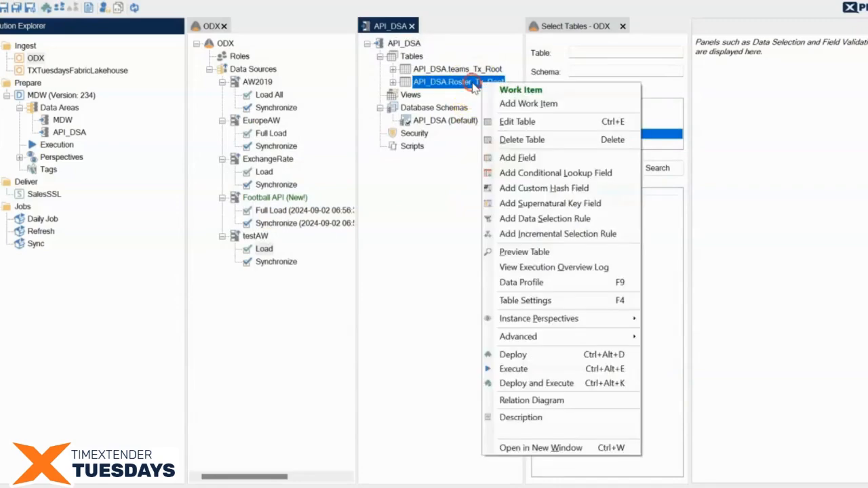
pyautogui.click(536, 251)
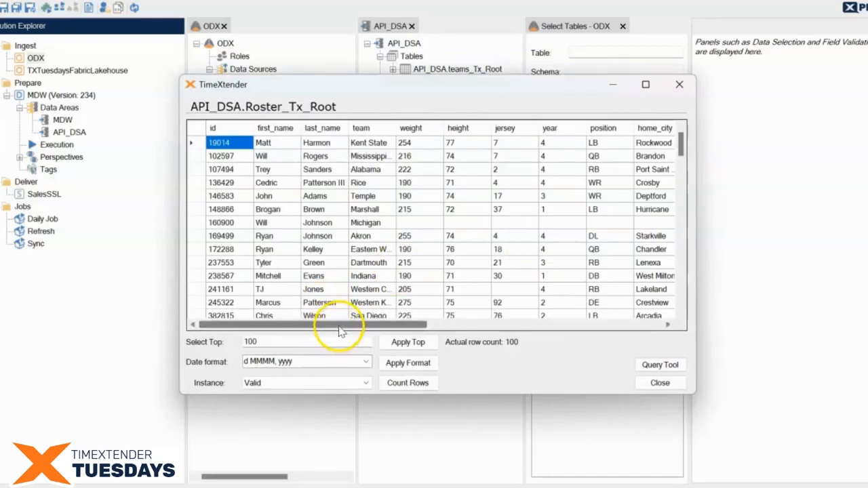
pyautogui.moveTo(341, 330); pyautogui.dragTo(400, 330)
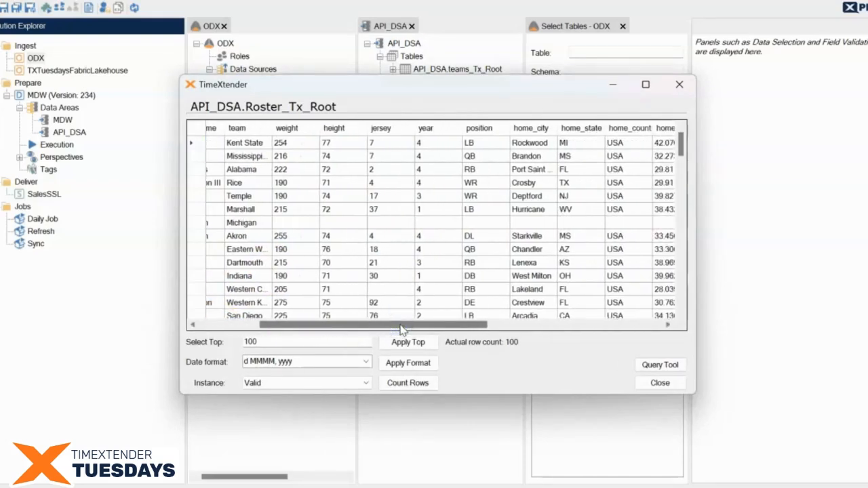
pyautogui.click(660, 383)
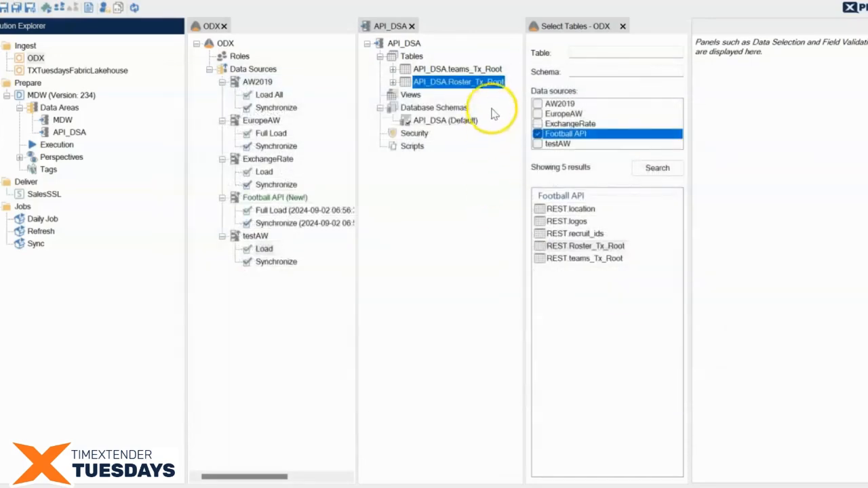
pyautogui.rightClick(490, 70)
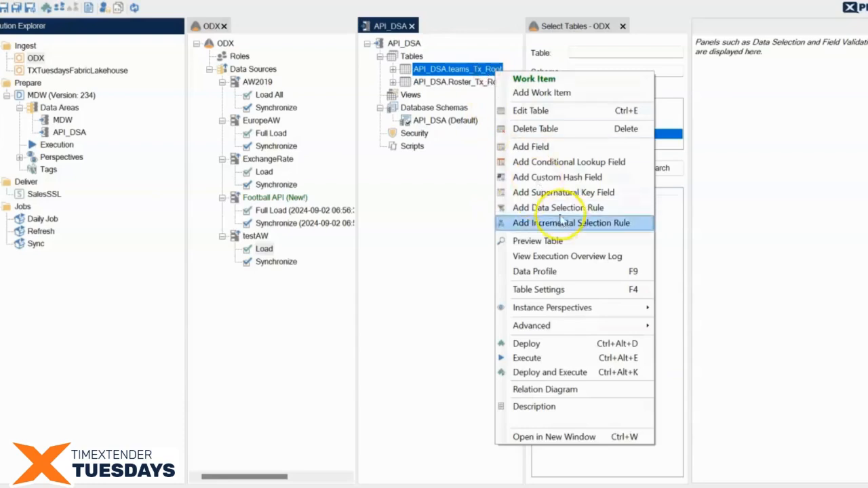
pyautogui.click(567, 240)
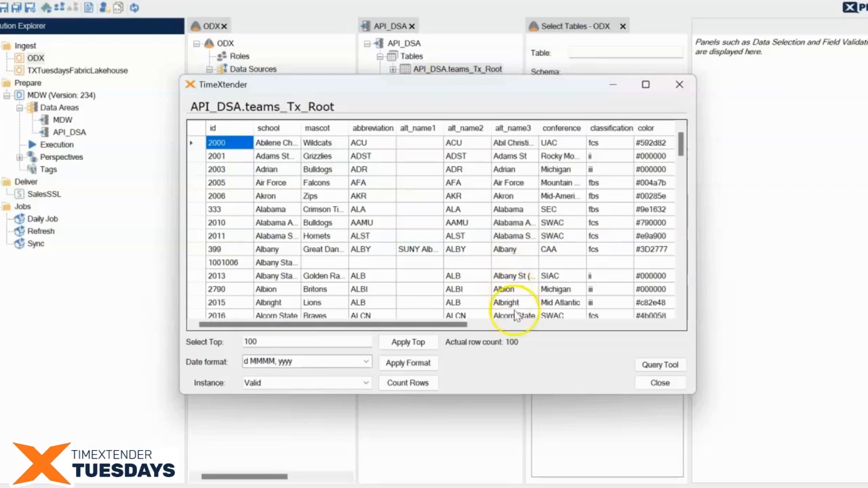
pyautogui.moveTo(432, 325); pyautogui.dragTo(634, 324)
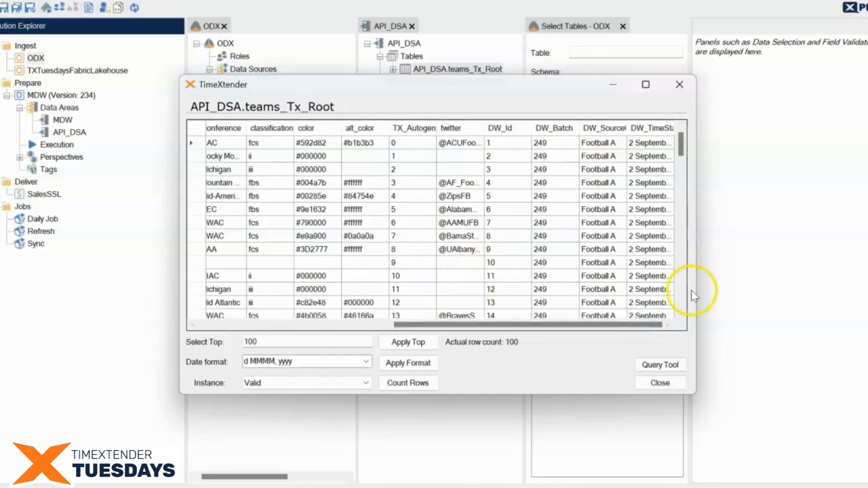
pyautogui.click(676, 384)
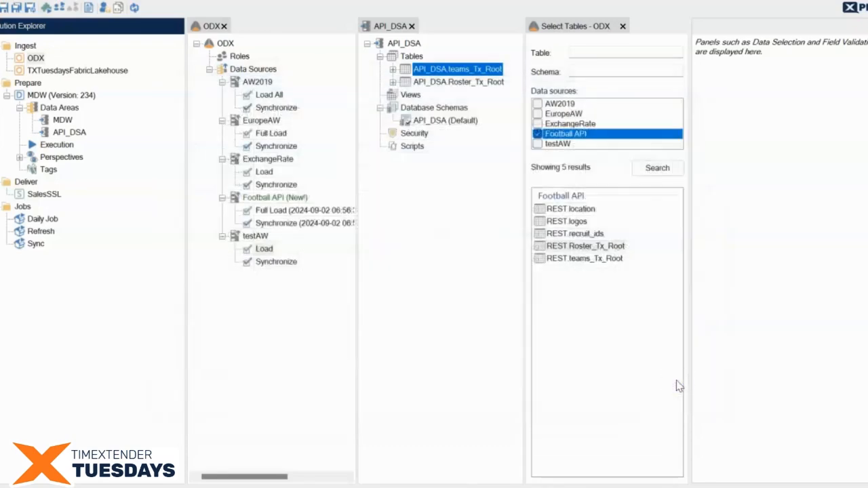